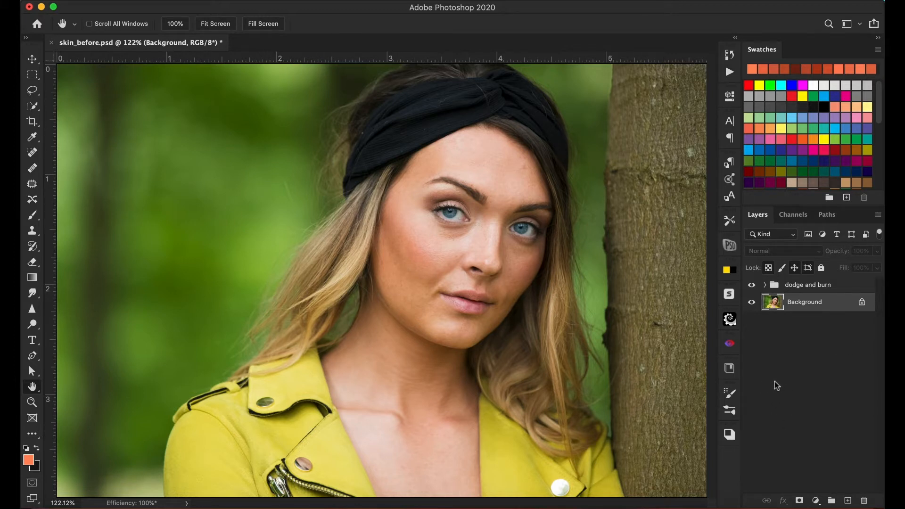
Duplicate the Background layer and apply a High Pass filter with a 4.0 pixel radius to the copy.
key("super+j")
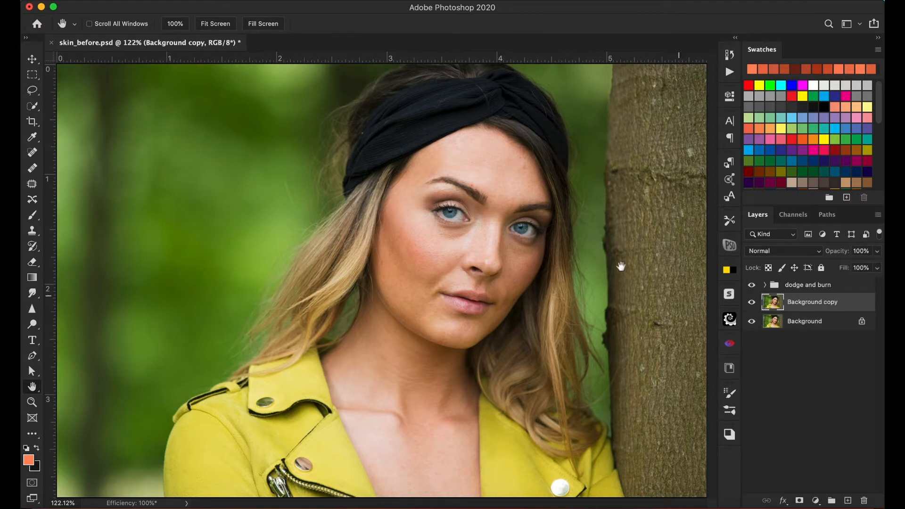
left_click(273, 2)
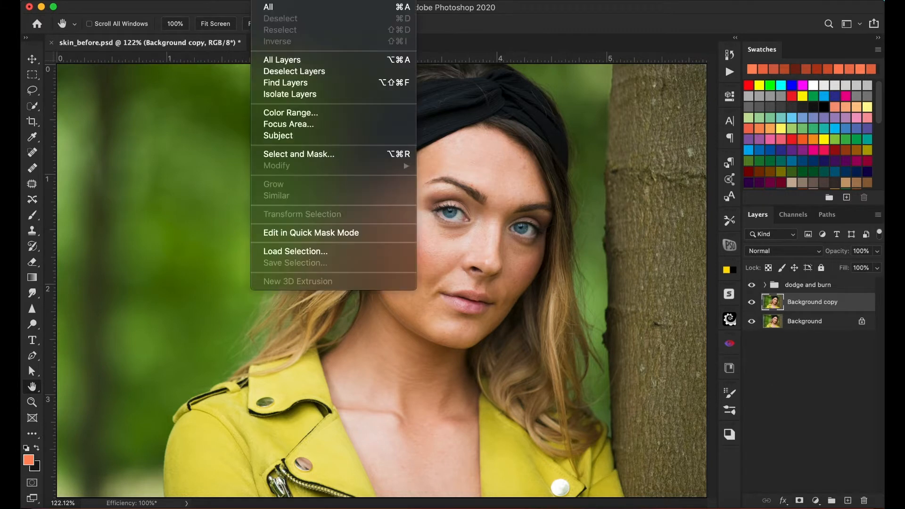
mouse_move(299, 1)
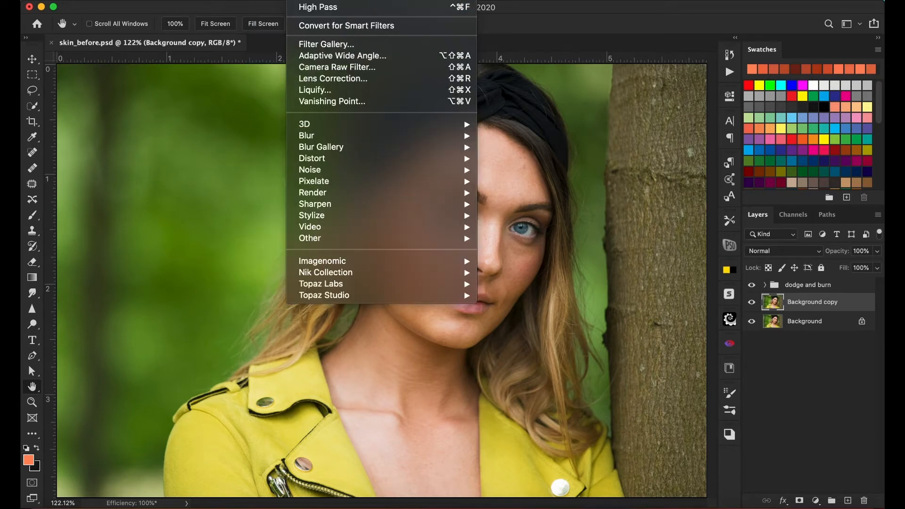
mouse_move(335, 242)
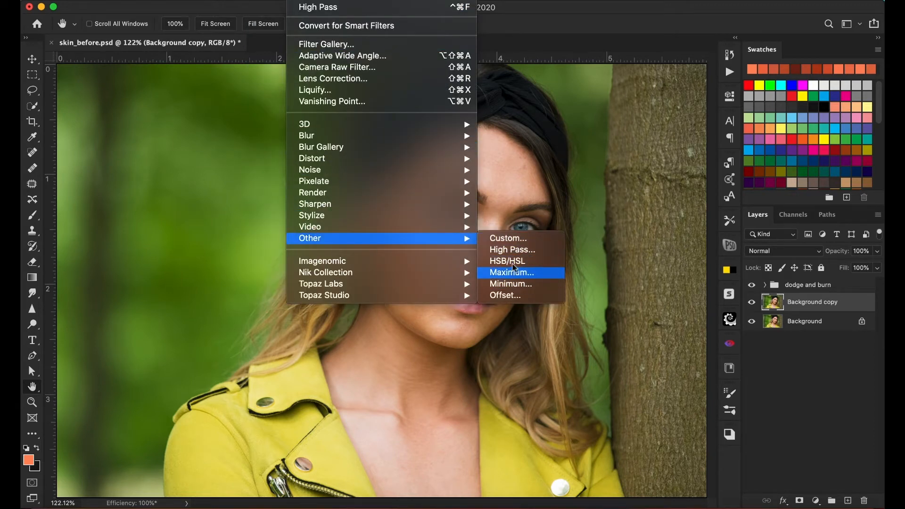
left_click(516, 250)
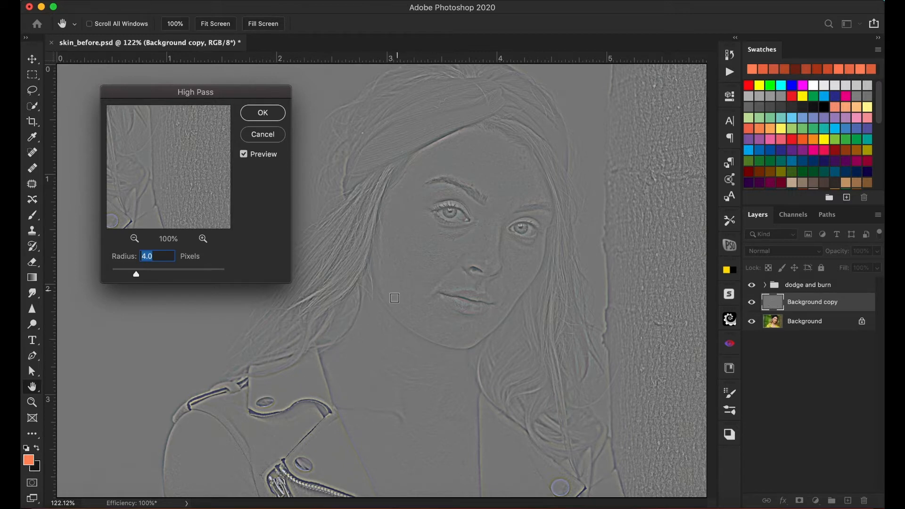
left_click(272, 114)
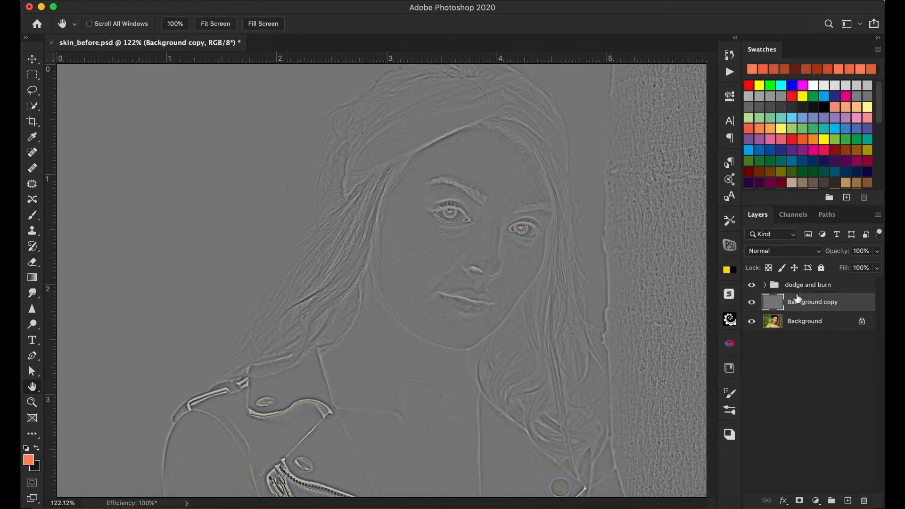
Set the filtered copy's blend mode to Overlay and add a black layer mask that hides its effect.
left_click(802, 257)
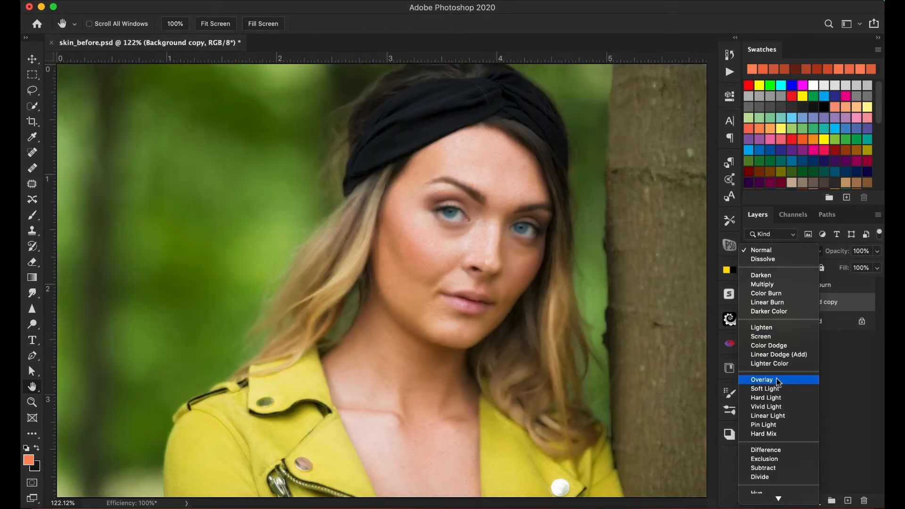
left_click(778, 381)
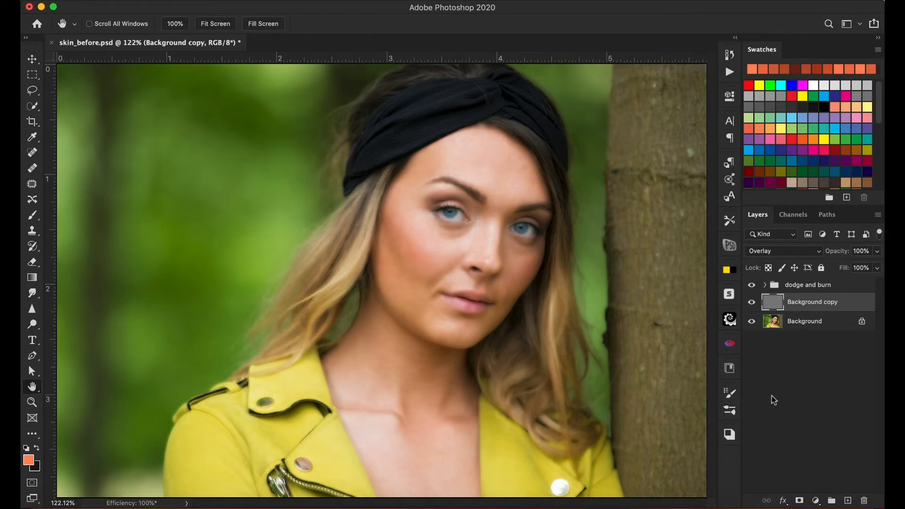
left_click(800, 500, "alt")
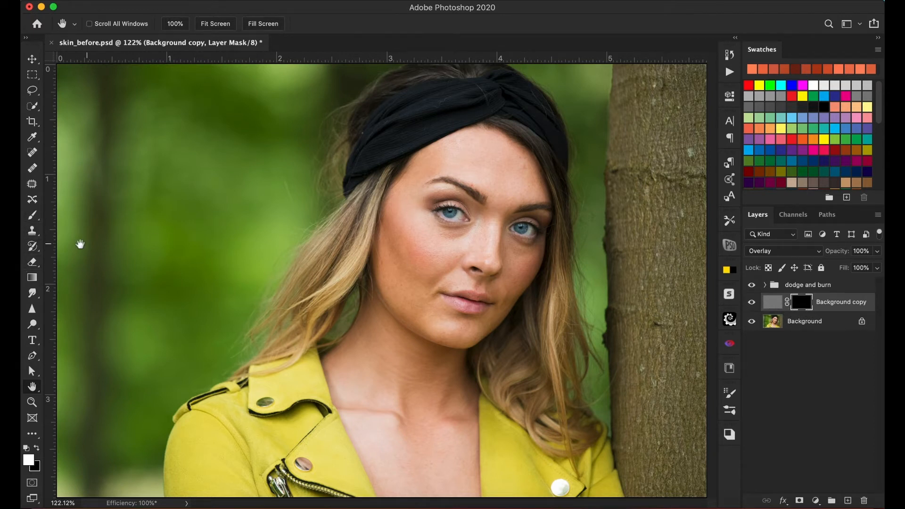
Paint white on the mask with a soft 70 px brush over the cheek and temple on the image's left side.
left_click(33, 216)
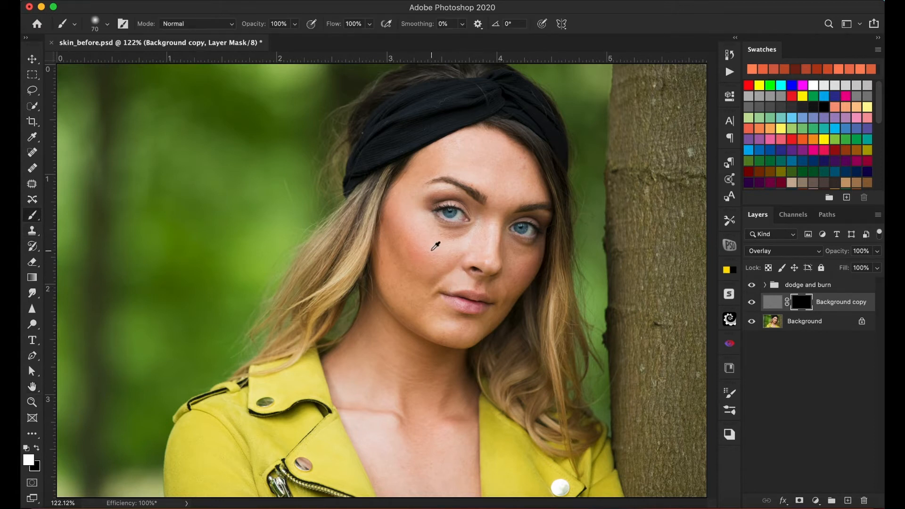
key("z")
mouse_move(428, 252)
left_mouse_down()
mouse_move(473, 231)
mouse_move(426, 370)
mouse_move(392, 356)
mouse_move(408, 340)
left_mouse_up()
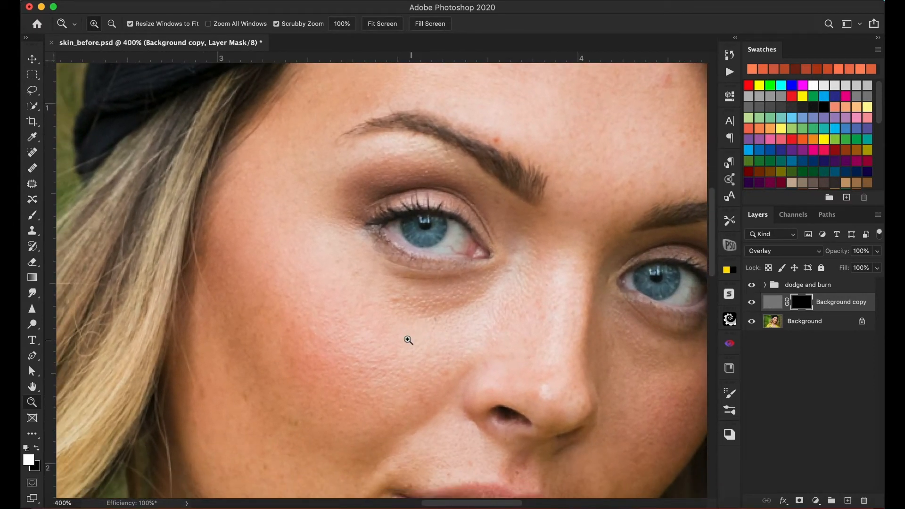
left_click(33, 215)
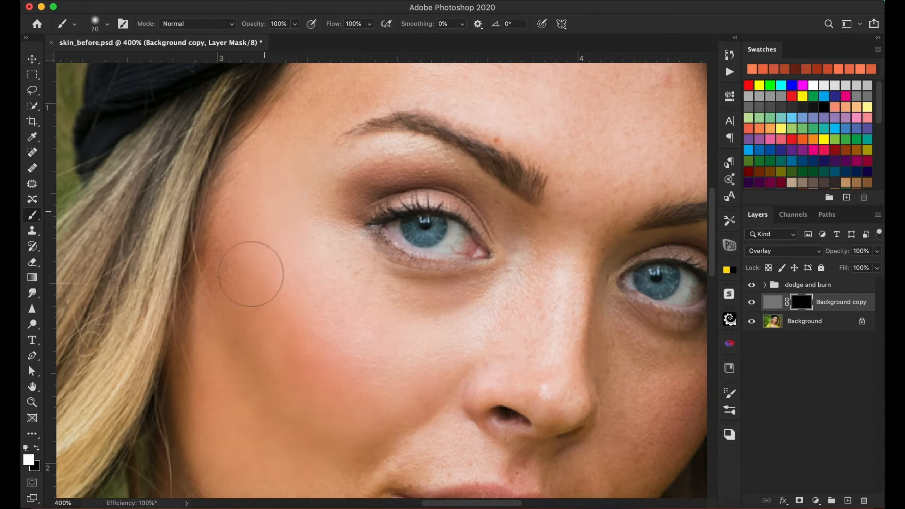
mouse_move(352, 336)
left_mouse_down()
mouse_move(324, 370)
mouse_move(352, 357)
mouse_move(333, 350)
mouse_move(212, 450)
left_mouse_up()
left_click_drag(246, 174, 317, 246)
left_click_drag(224, 263, 284, 254)
mouse_move(270, 249)
left_mouse_down()
mouse_move(248, 268)
mouse_move(295, 241)
mouse_move(261, 282)
mouse_move(300, 258)
mouse_move(382, 259)
mouse_move(350, 251)
mouse_move(409, 237)
mouse_move(361, 216)
mouse_move(365, 202)
mouse_move(446, 193)
mouse_move(500, 229)
mouse_move(476, 212)
mouse_move(511, 224)
mouse_move(577, 294)
mouse_move(566, 238)
mouse_move(573, 243)
mouse_move(593, 290)
mouse_move(455, 271)
mouse_move(484, 306)
mouse_move(438, 290)
mouse_move(445, 304)
mouse_move(482, 321)
mouse_move(525, 362)
mouse_move(571, 363)
mouse_move(554, 353)
mouse_move(618, 333)
mouse_move(627, 346)
mouse_move(595, 248)
mouse_move(561, 241)
mouse_move(599, 326)
mouse_move(628, 347)
mouse_move(558, 334)
mouse_move(547, 321)
mouse_move(516, 340)
mouse_move(519, 362)
mouse_move(525, 334)
mouse_move(514, 282)
mouse_move(436, 236)
mouse_move(352, 244)
mouse_move(240, 297)
mouse_move(214, 372)
mouse_move(218, 414)
mouse_move(212, 390)
left_mouse_up()
Paint white on the mask over the nose and the cheek on the image's right side to smooth the skin.
key("space")
left_click_drag(501, 343, 463, 170)
mouse_move(436, 319)
left_mouse_down()
mouse_move(427, 312)
mouse_move(423, 356)
mouse_move(412, 331)
mouse_move(458, 334)
mouse_move(443, 344)
mouse_move(404, 317)
mouse_move(357, 183)
left_mouse_up()
key("space")
mouse_move(464, 297)
left_mouse_down()
mouse_move(504, 271)
mouse_move(470, 242)
mouse_move(487, 259)
mouse_move(520, 252)
mouse_move(530, 240)
mouse_move(451, 335)
left_mouse_up()
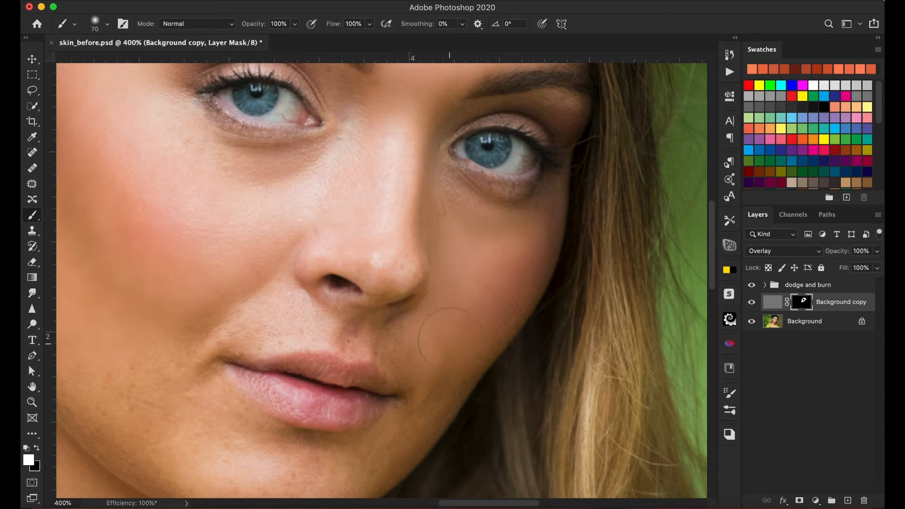
Reduce the brush size to 39 px and paint the mask white over the chin, jaw and skin around the mouth.
left_click_drag(386, 394, 441, 233)
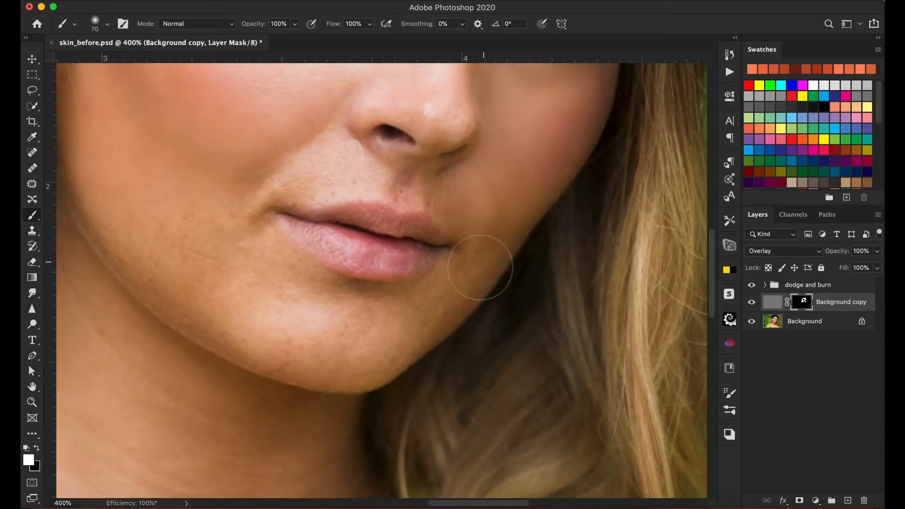
right_click(291, 318)
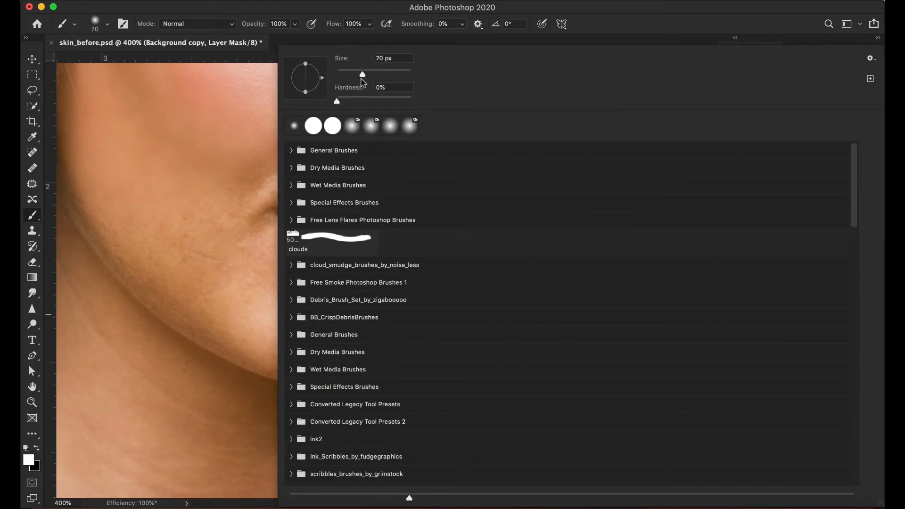
left_click_drag(362, 76, 351, 74)
key("Return")
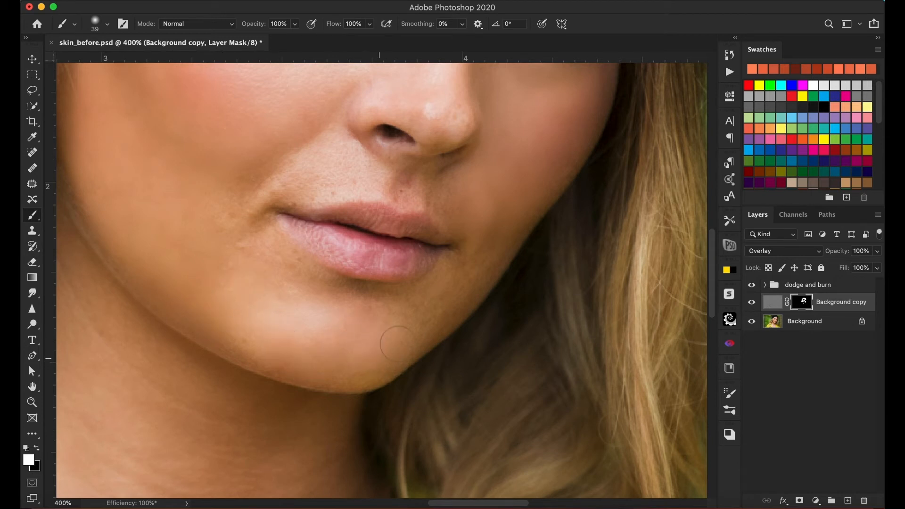
mouse_move(393, 308)
left_mouse_down()
mouse_move(311, 289)
mouse_move(245, 237)
mouse_move(237, 210)
mouse_move(260, 179)
mouse_move(320, 168)
mouse_move(344, 170)
mouse_move(314, 186)
mouse_move(358, 180)
mouse_move(342, 177)
mouse_move(313, 185)
mouse_move(379, 184)
mouse_move(336, 182)
left_mouse_up()
Reduce the brush size to 22 px and paint the mask white over the neck and along the collarbone.
right_click(337, 182)
left_click_drag(350, 77, 345, 77)
left_click(218, 168)
left_click_drag(198, 278, 386, 159)
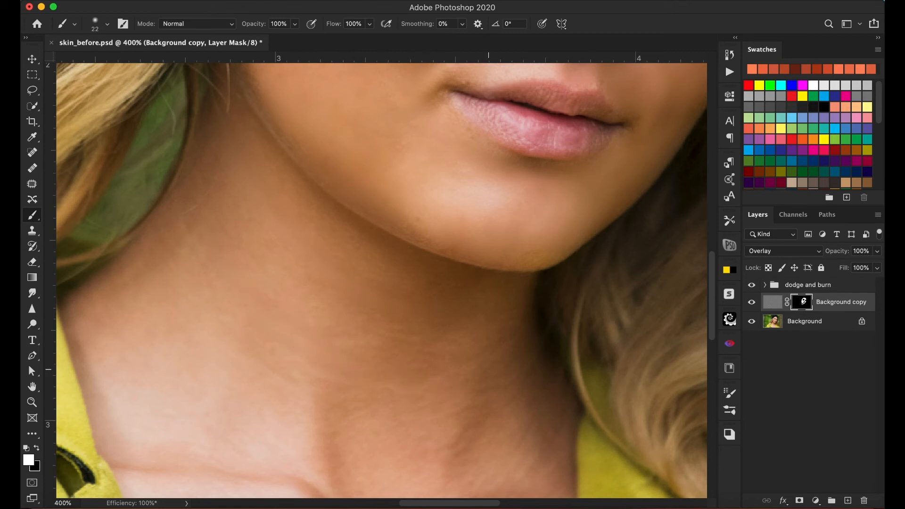
left_click_drag(306, 361, 336, 268)
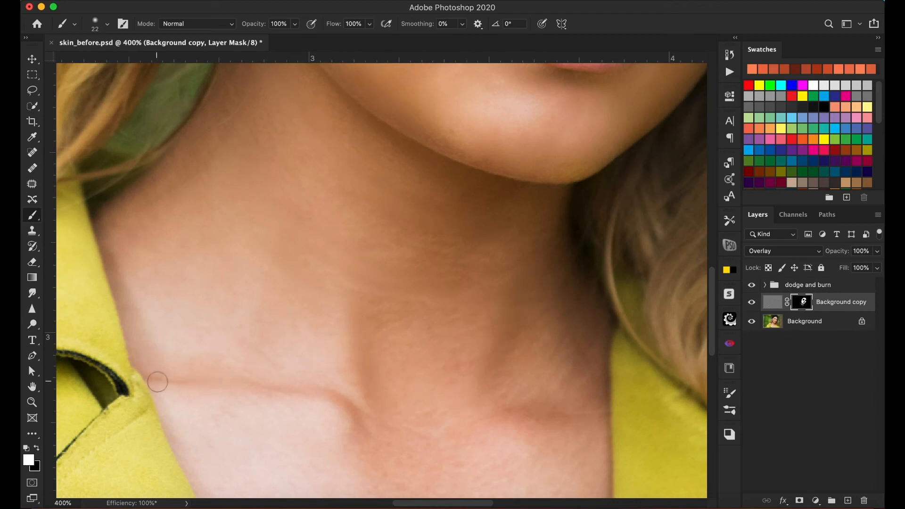
mouse_move(157, 380)
left_mouse_down()
mouse_move(276, 389)
mouse_move(344, 413)
mouse_move(359, 433)
left_mouse_up()
Compare the whole portrait with and without the skin-smoothing layer by switching its visibility off and on.
scroll(480, 289, "up", 5)
scroll(481, 289, "right", 2)
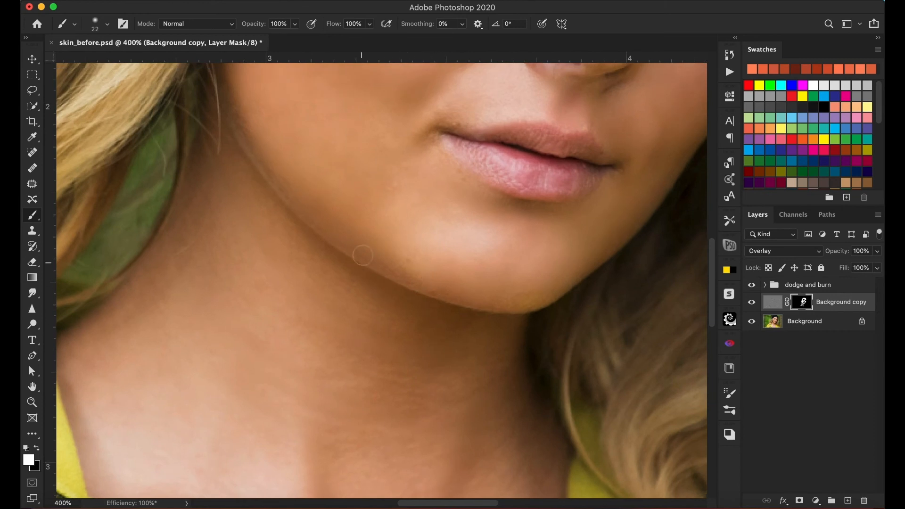
left_click(32, 371)
double_click(32, 386)
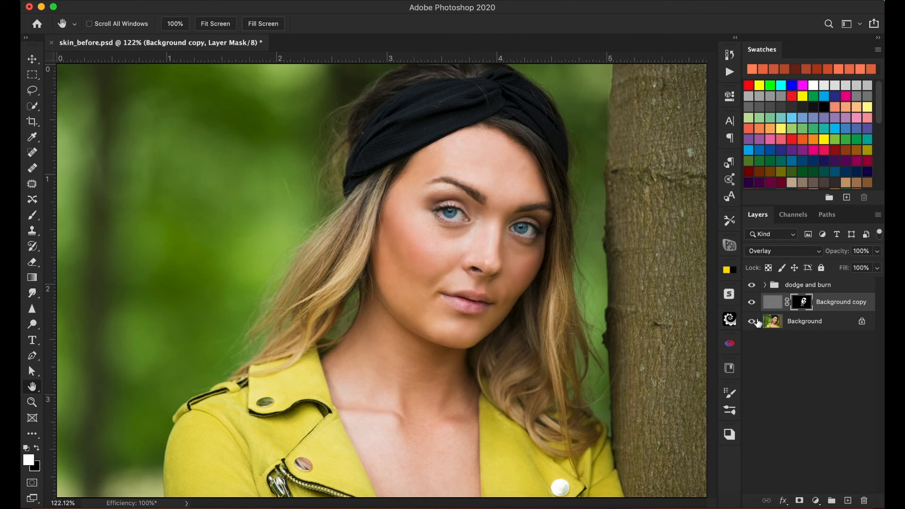
left_click(752, 302)
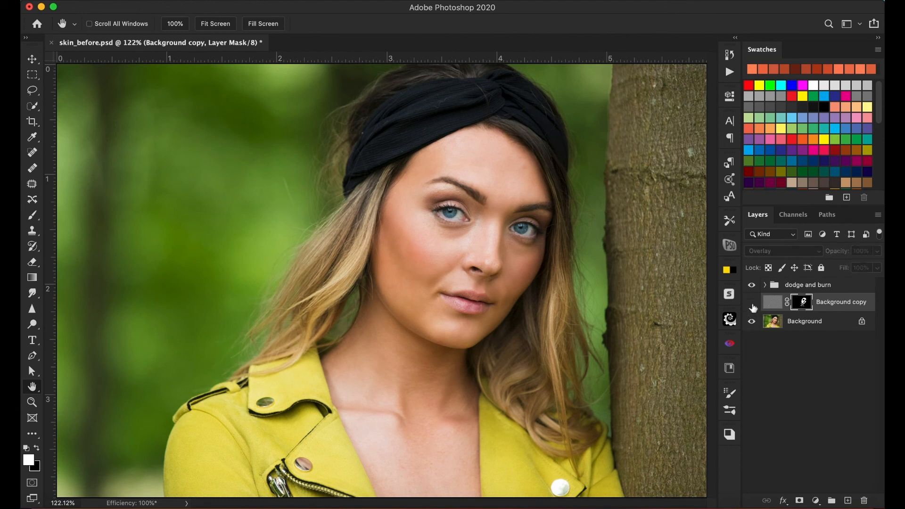
left_click(752, 304)
left_click(752, 304)
left_click(753, 304)
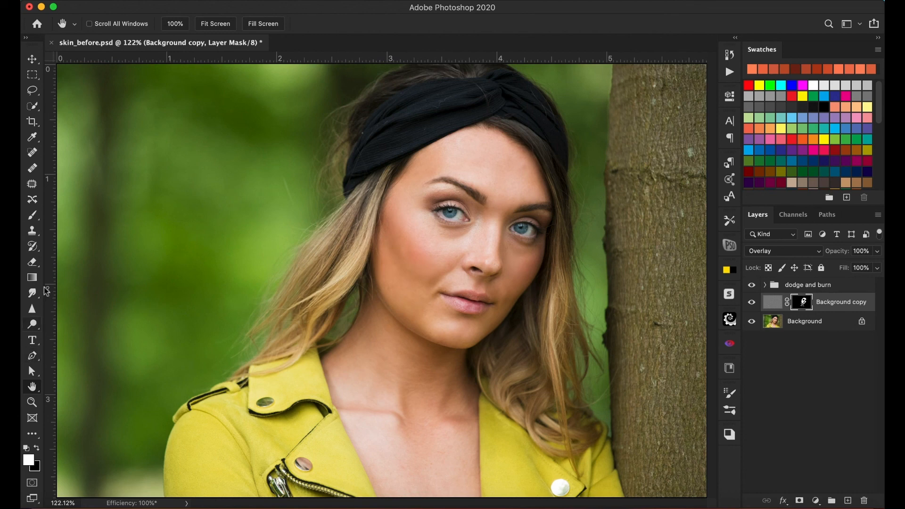
Examine the cheek and under-eye skin up close with the smoothing layer hidden and shown again.
left_click(32, 403)
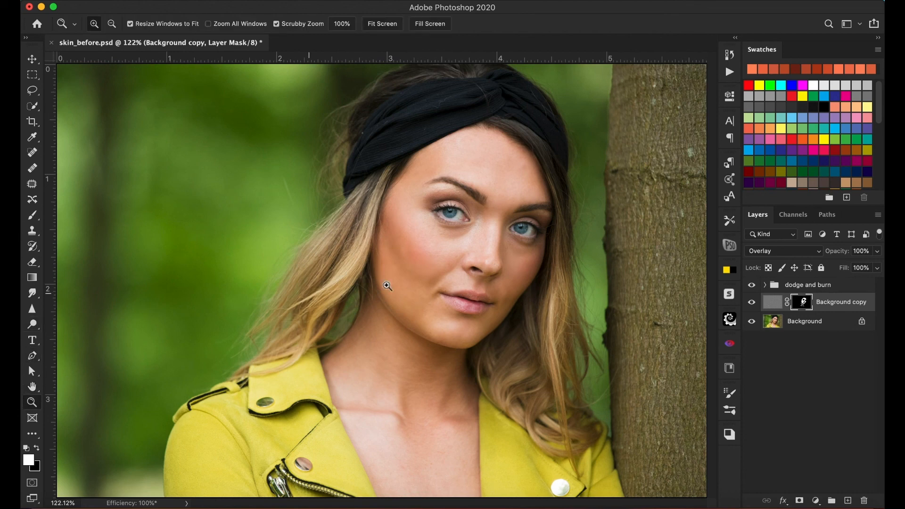
left_click(424, 264)
left_click(425, 264)
left_click(424, 264)
left_click(424, 264)
left_click_drag(467, 206, 395, 329)
left_click(751, 304)
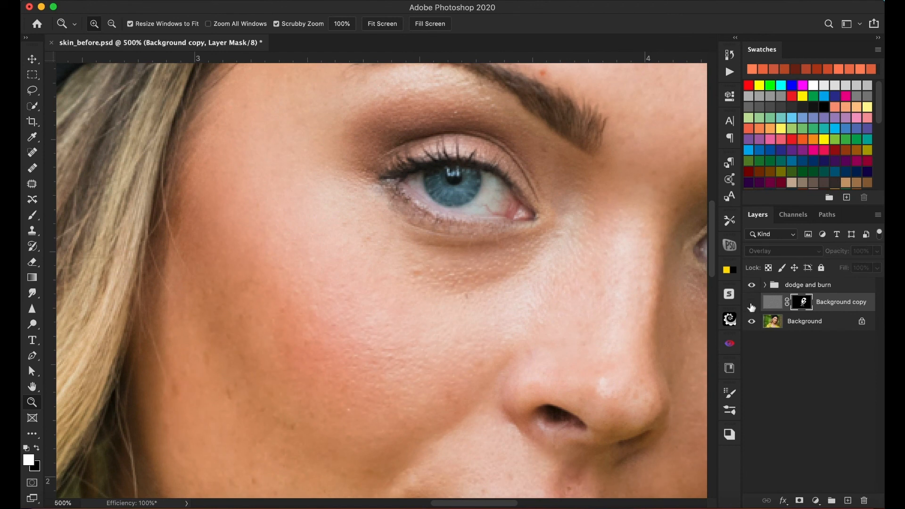
left_click(753, 305)
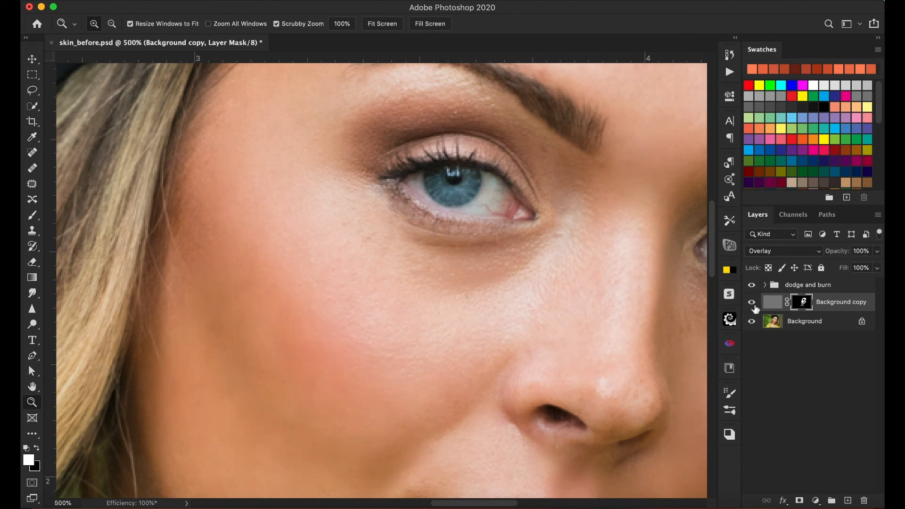